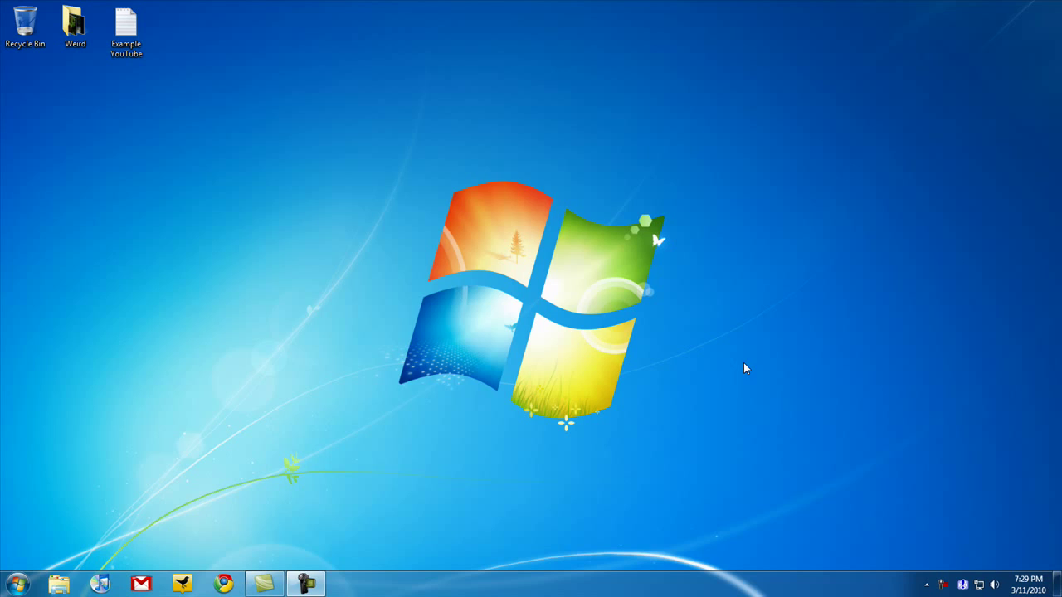
Launch System Configuration with msconfig and display its list of startup items
key("super")
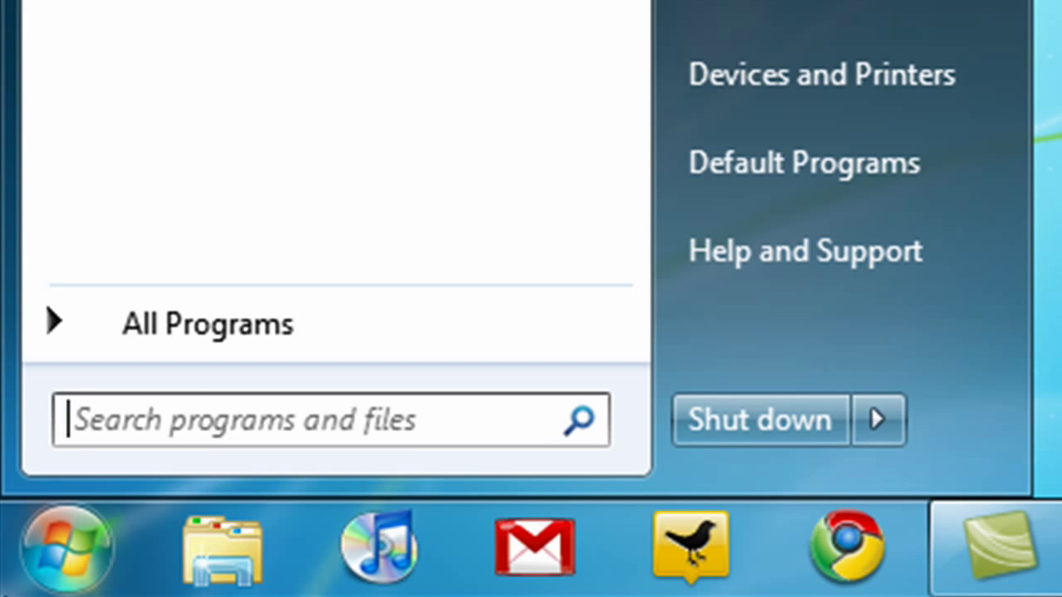
type("msconfig")
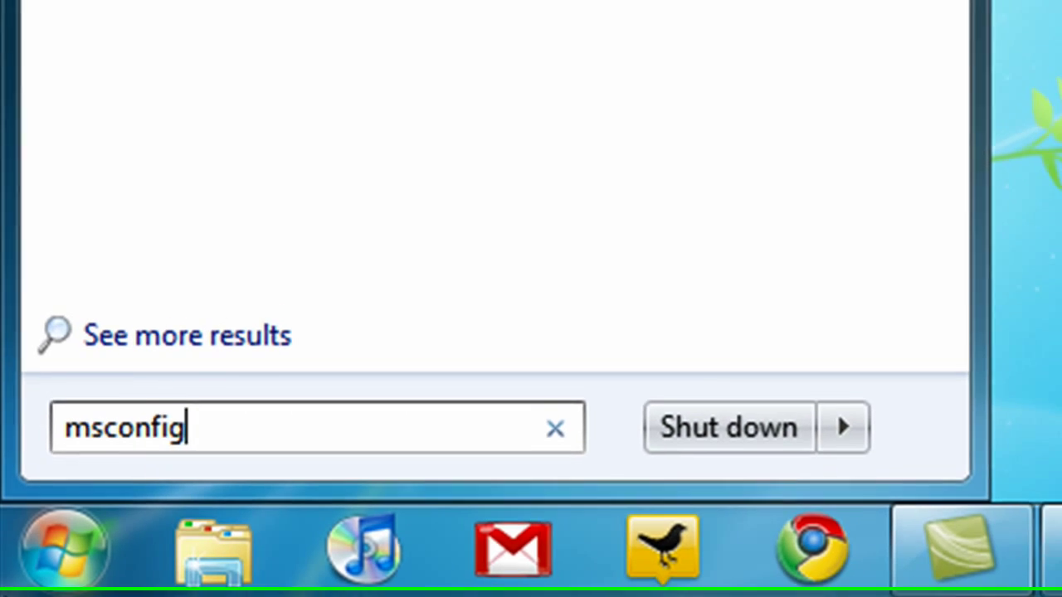
key("Return")
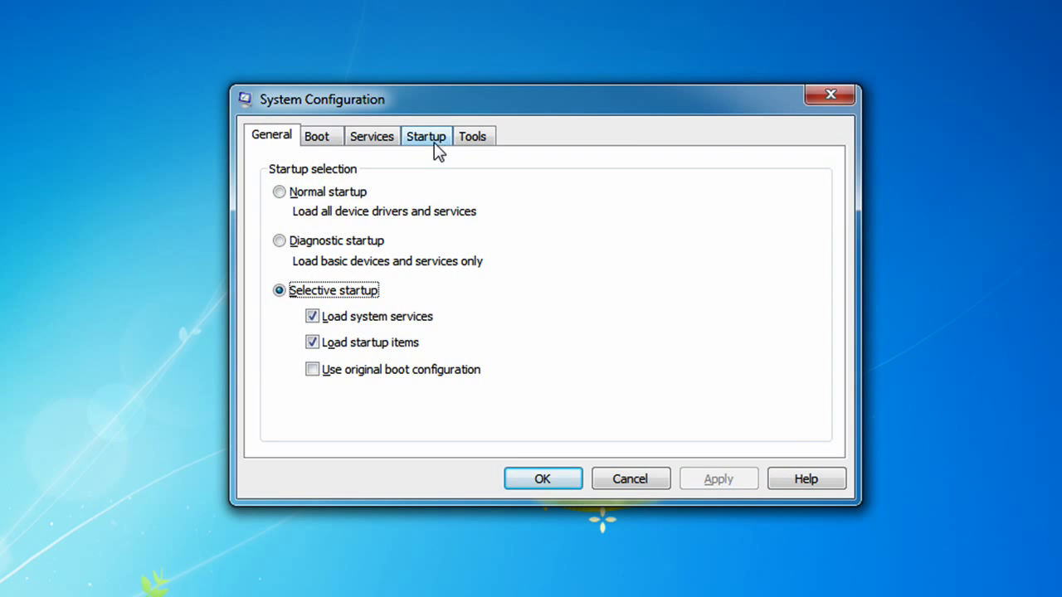
left_click(435, 145)
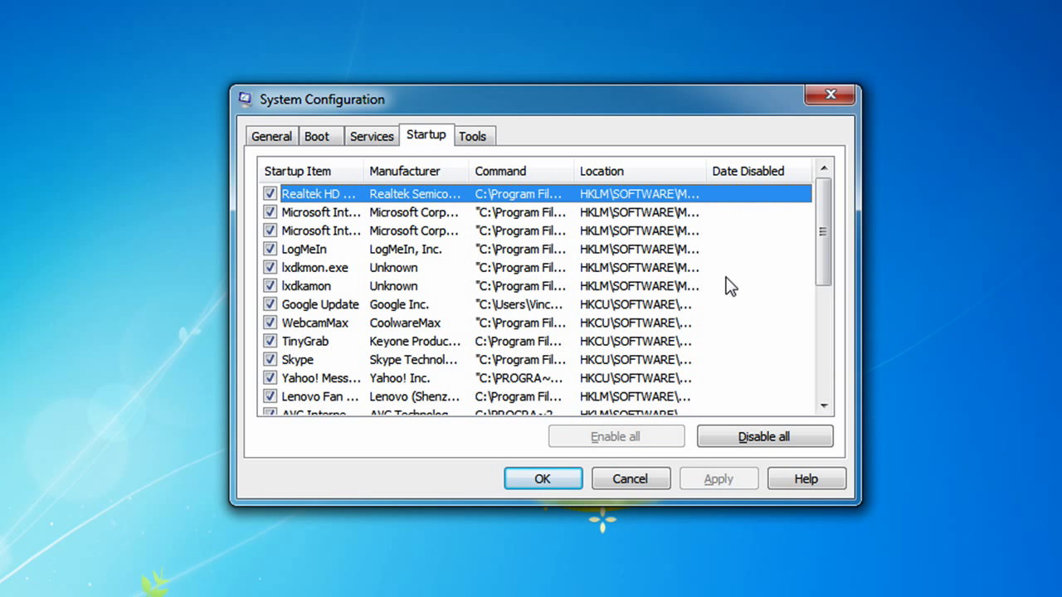
Launch Minesweeper from a program search and minimize its window
key("super")
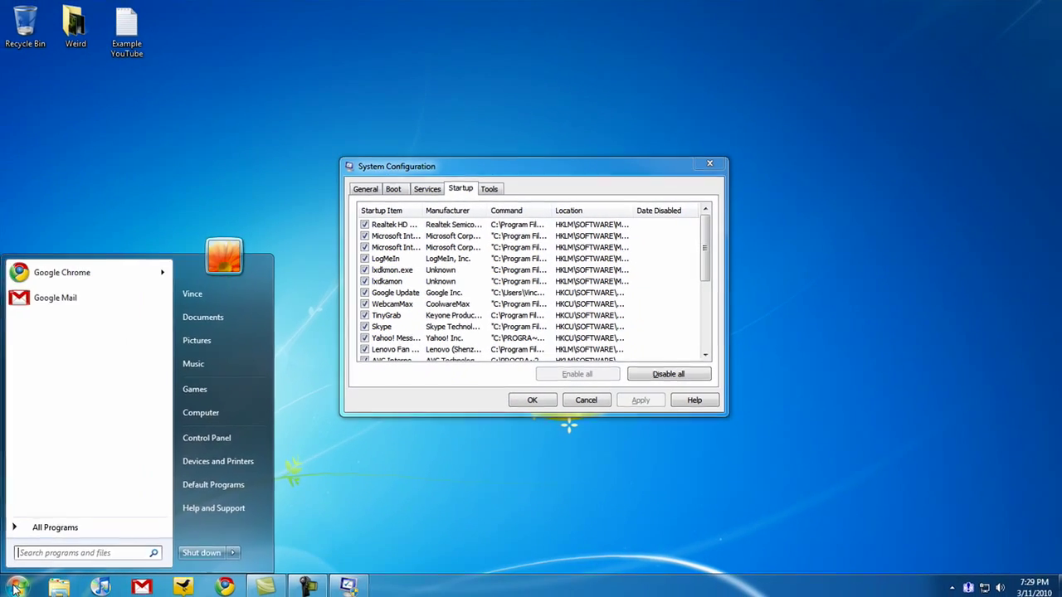
type("minesweeper")
key("Return")
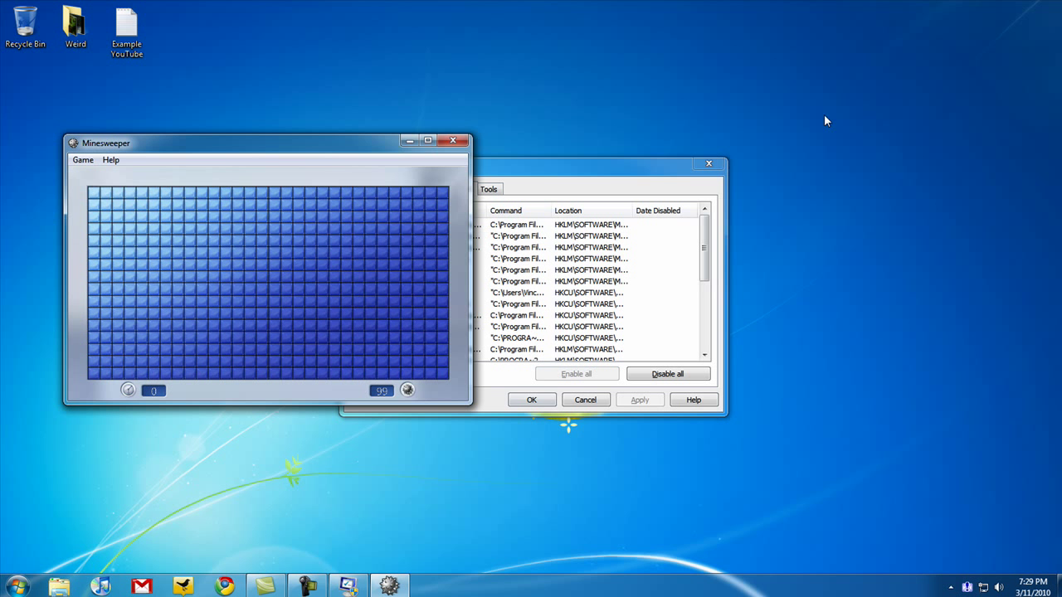
left_click(409, 141)
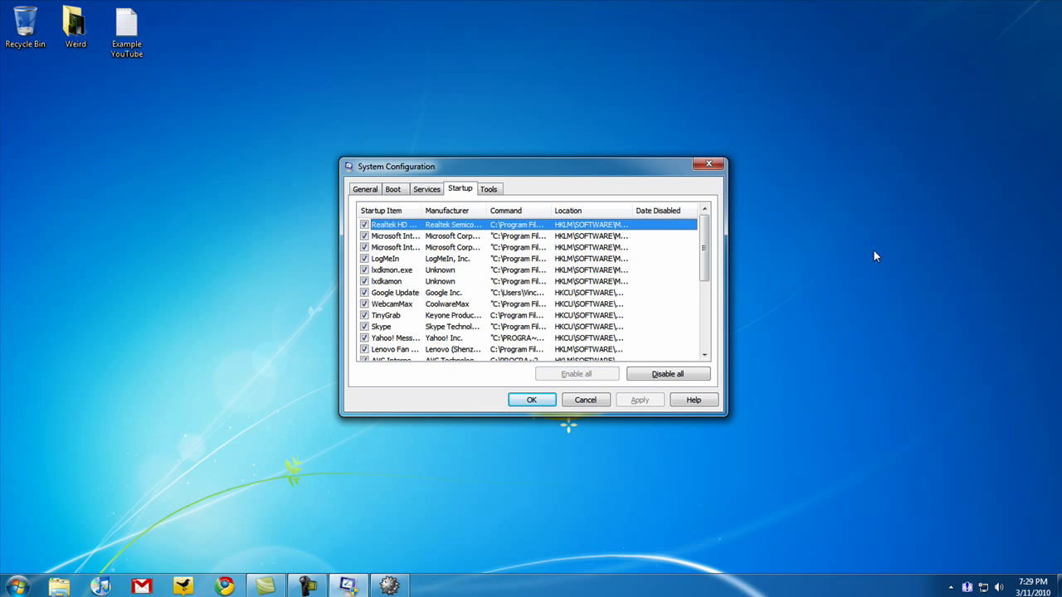
Bring up Minesweeper again through a program search and close the game
key("super")
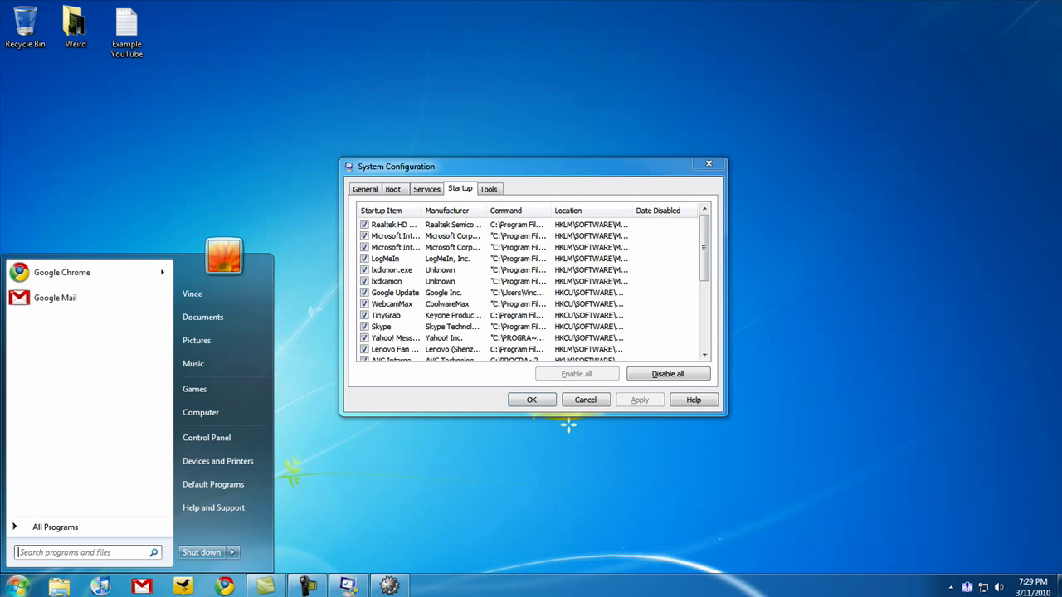
type("minesweeper")
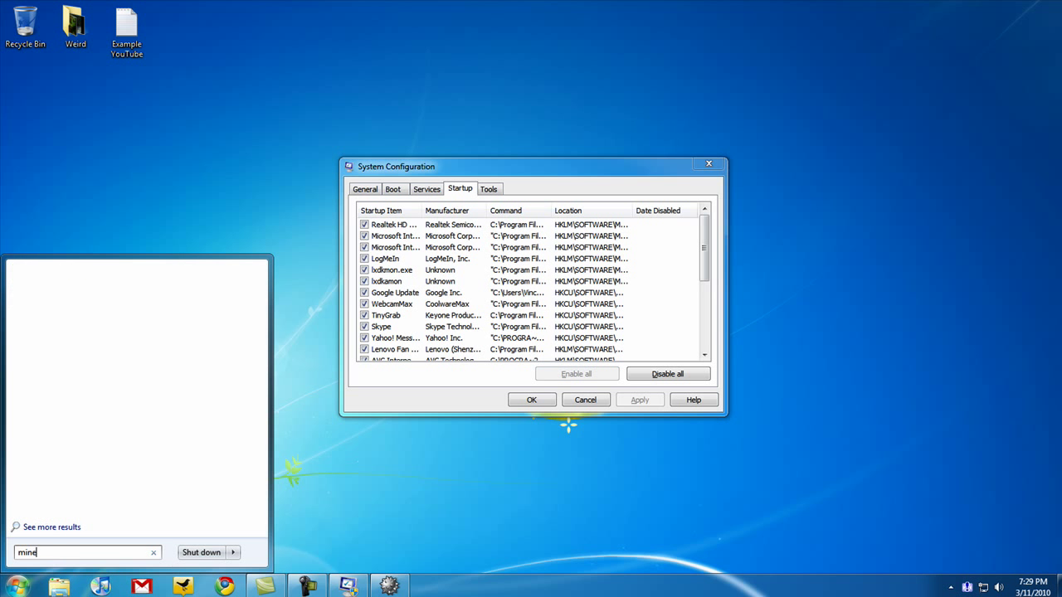
key("Return")
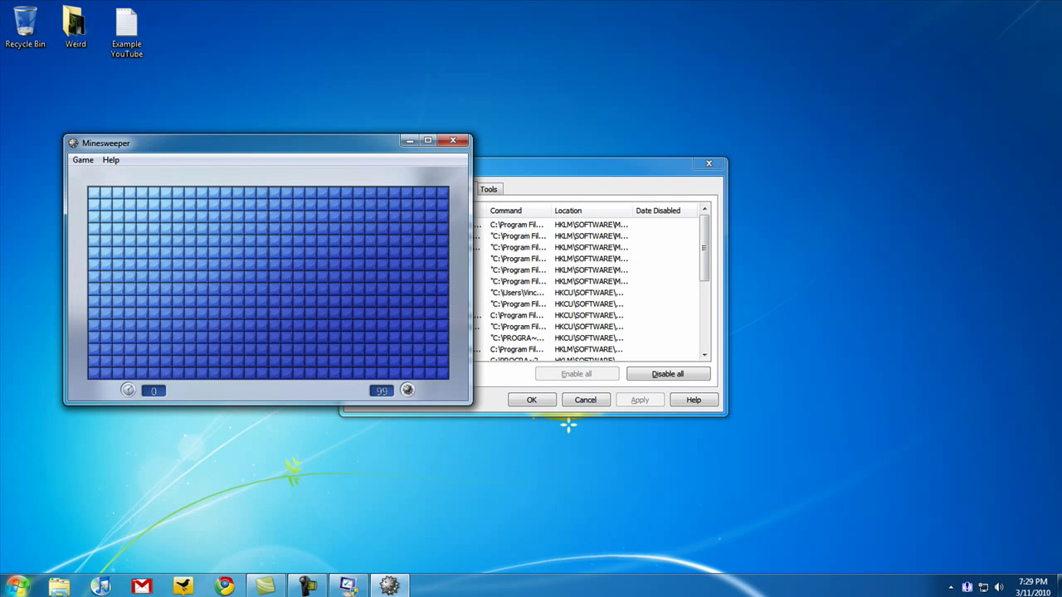
left_click(452, 141)
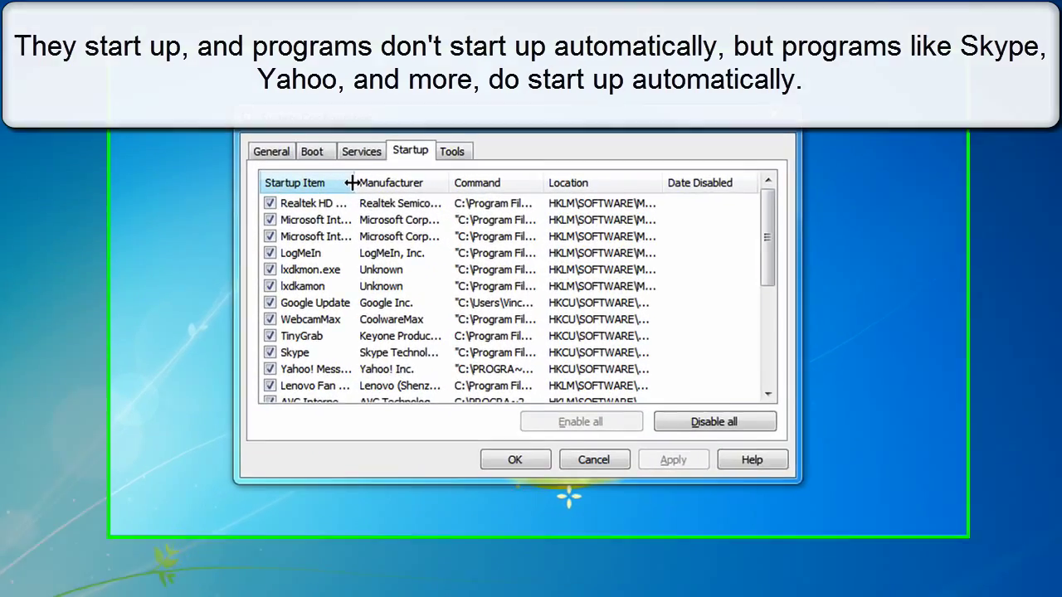
Widen the Startup Item column to fit the full program names and look through the list
left_click_drag(421, 211, 590, 211)
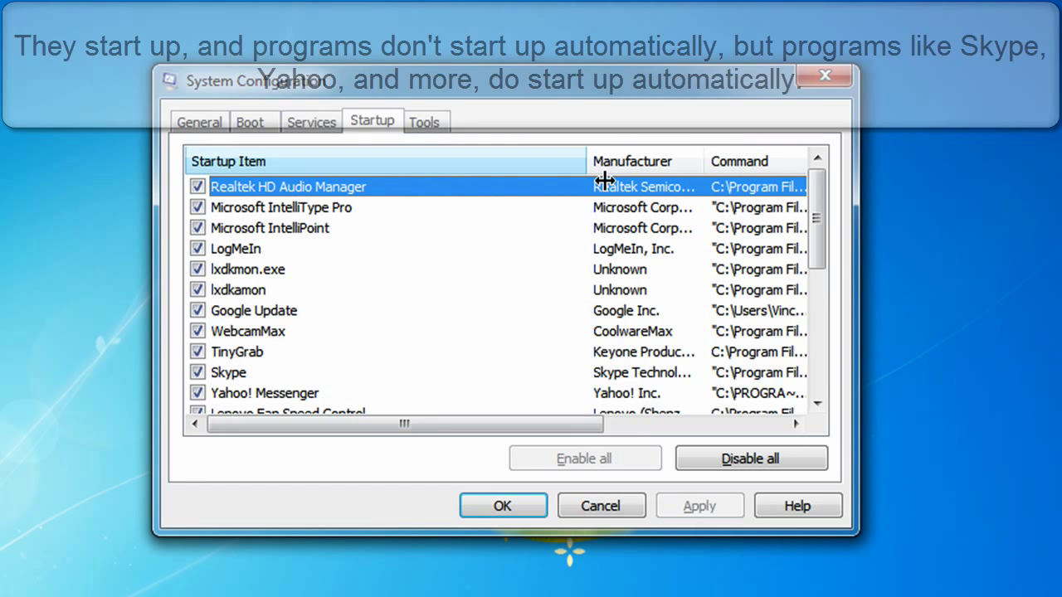
scroll(556, 273, "down", 2)
scroll(546, 278, "down", 3)
scroll(545, 285, "up", 5)
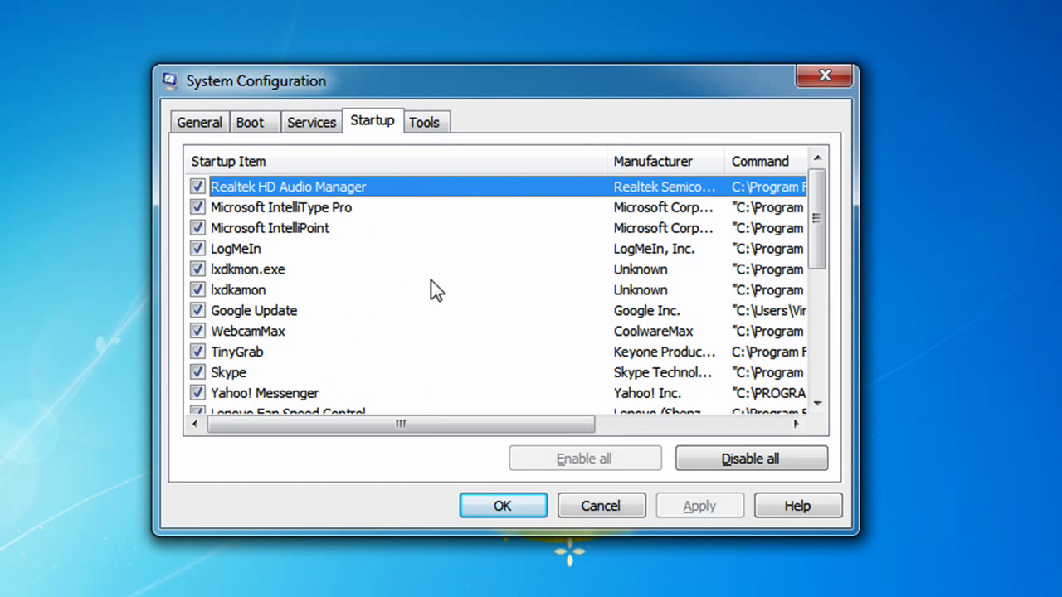
Switch the Realtek HD Audio Manager, Microsoft IntelliType Pro and Microsoft IntelliPoint startup items off and back on
left_click(198, 186)
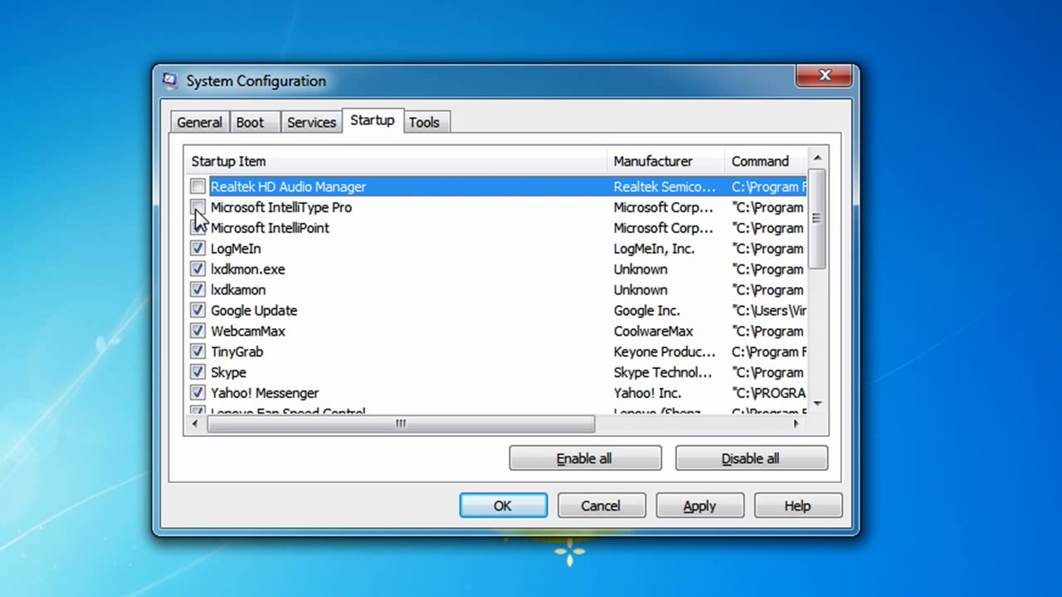
left_click(197, 186)
left_click(194, 228)
left_click(197, 228)
Disable the QuickTime, iTunes, MobileMe, Java(TM) Platform SE 6 U16, LogitechQuickCamRibbon, GrooveMonitor Utility, Adobe Acrobat and LimeWire startup items
scroll(307, 263, "down", 4)
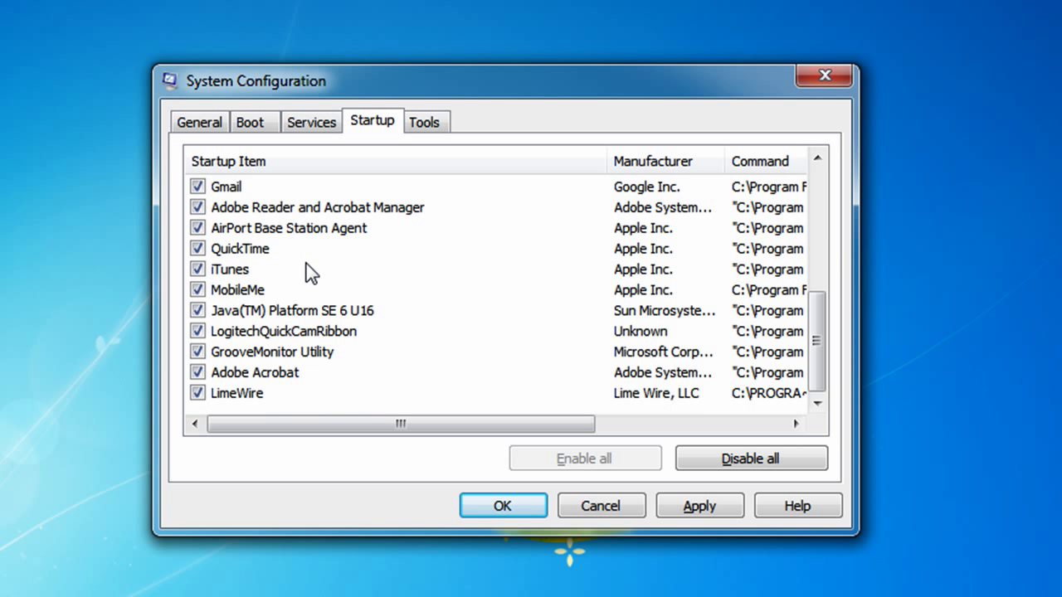
scroll(306, 264, "up", 3)
scroll(307, 264, "down", 3)
left_click(198, 249)
left_click(197, 266)
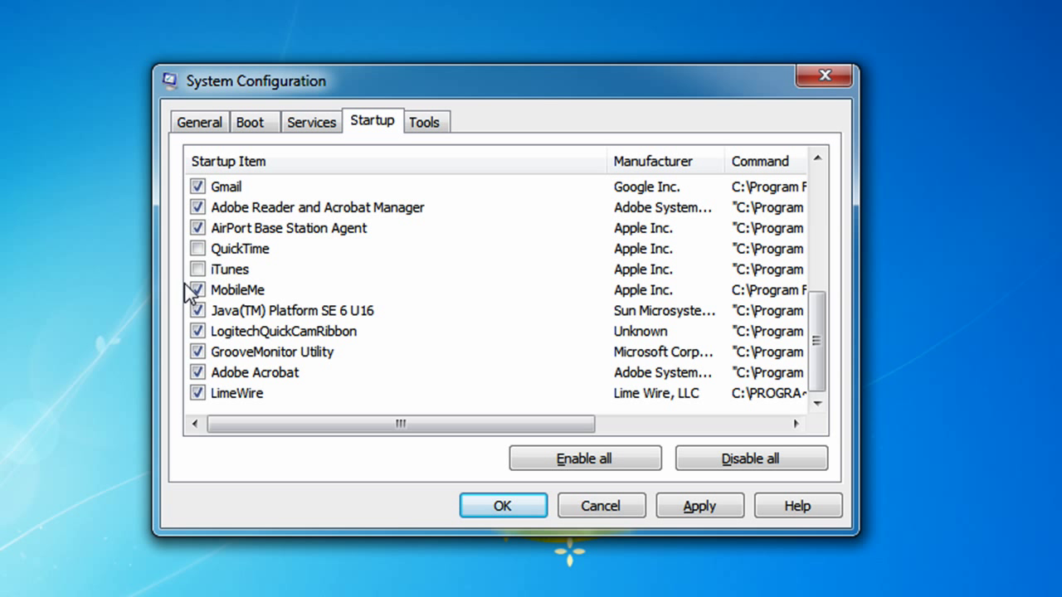
left_click(197, 310)
left_click(198, 332)
left_click(198, 352)
left_click(198, 393)
left_click(197, 290)
Disable the Skype, TinyGrab, WebcamMax and Google Update startup items
left_click_drag(831, 340, 839, 268)
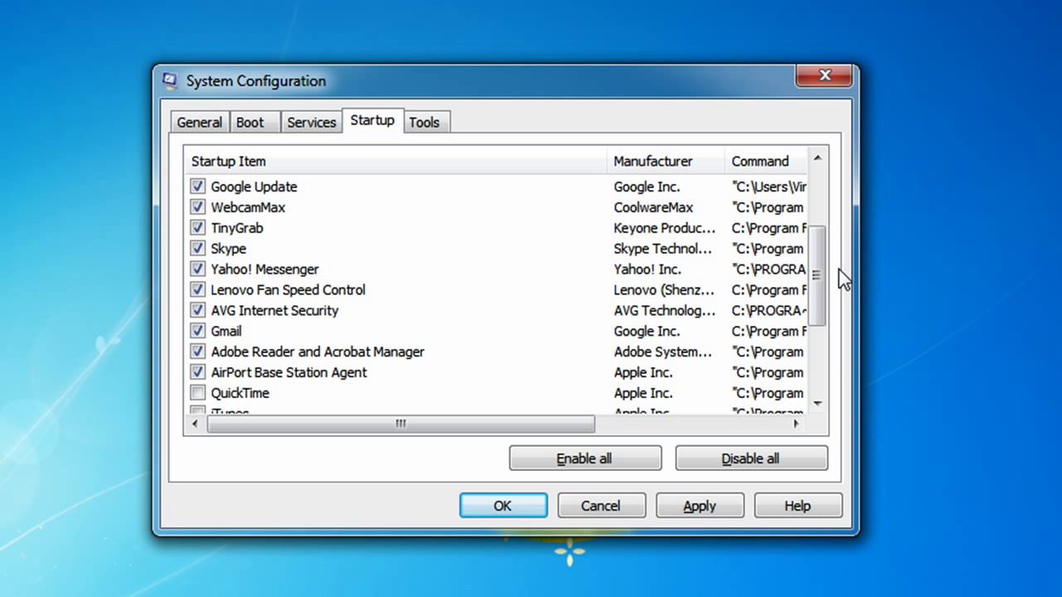
scroll(233, 372, "up", 2)
left_click(197, 373)
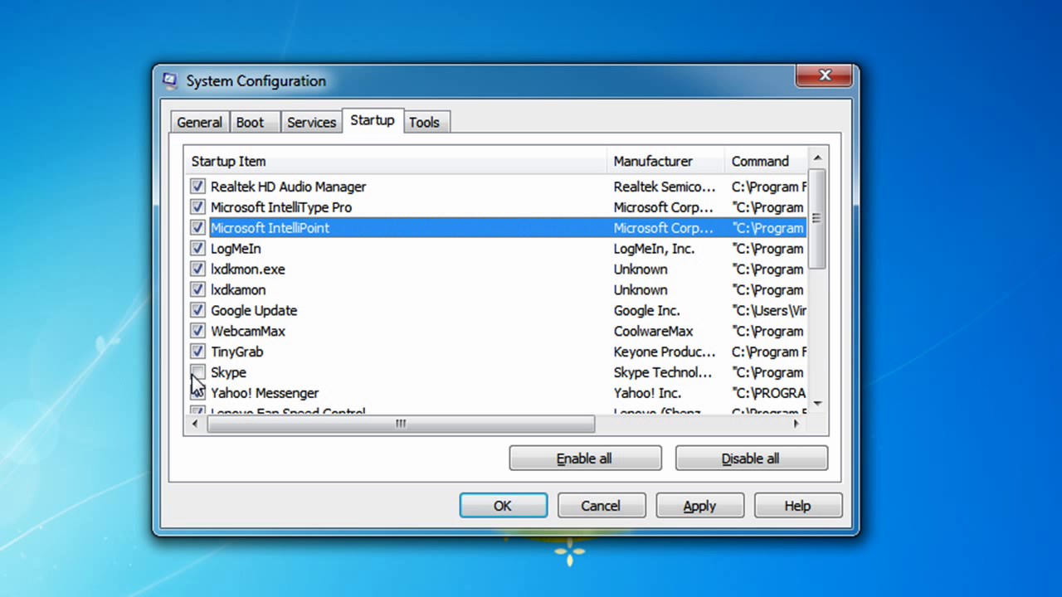
left_click(198, 352)
left_click(199, 331)
left_click(198, 311)
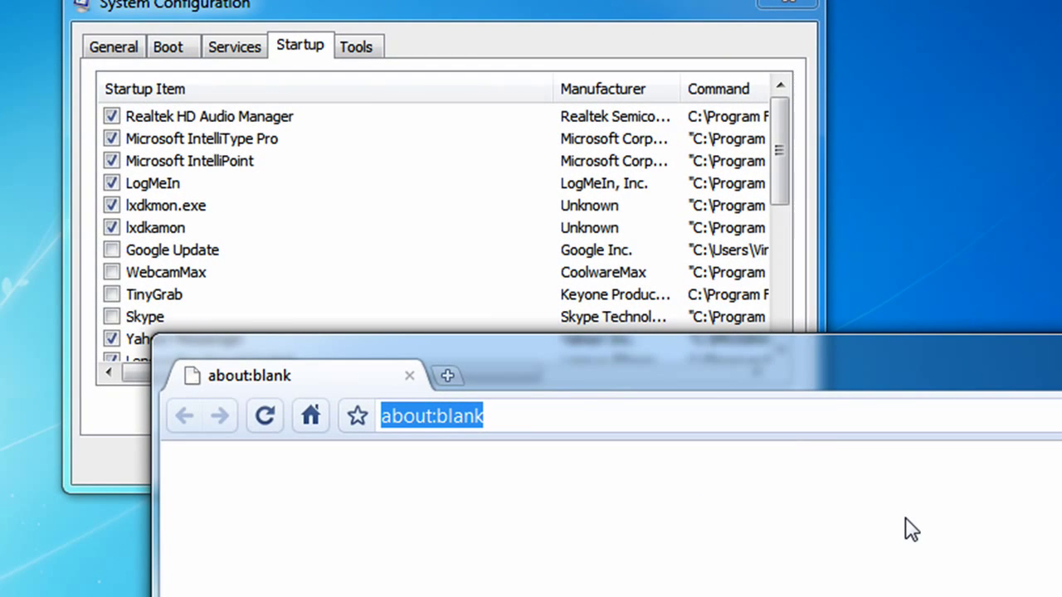
Search Google in Chrome for the unknown startup item lxdkmon.exe and open the PC Pitstop Process Library result
left_click(283, 231)
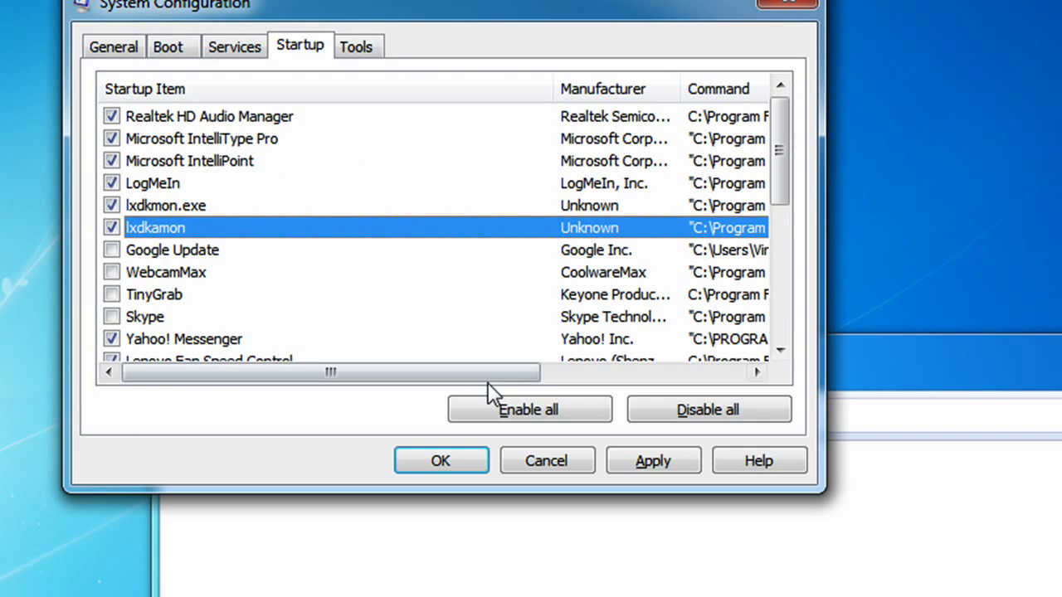
left_click(395, 214)
left_click(968, 416)
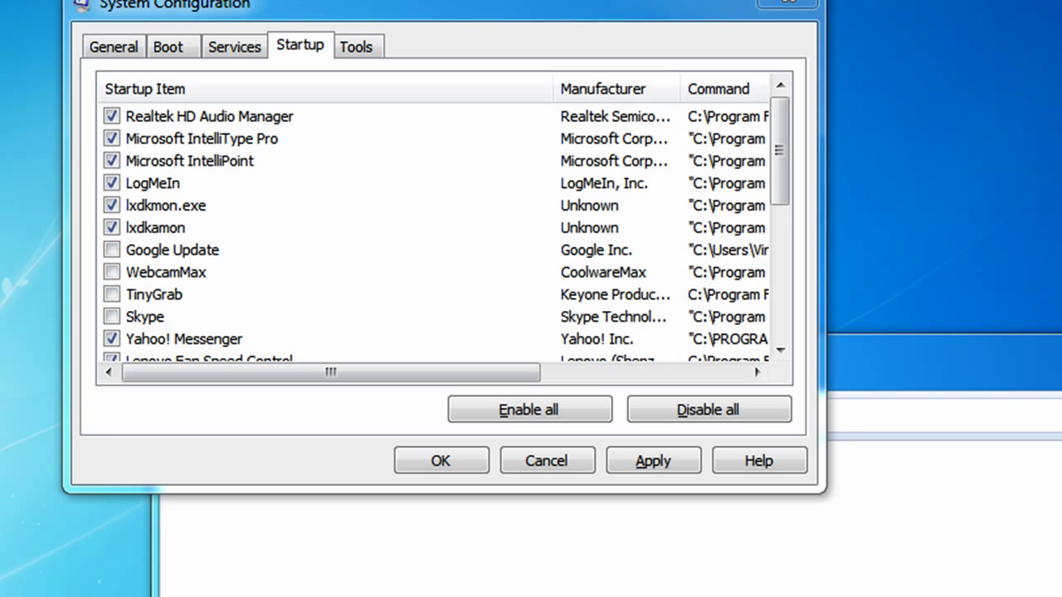
left_click(929, 429)
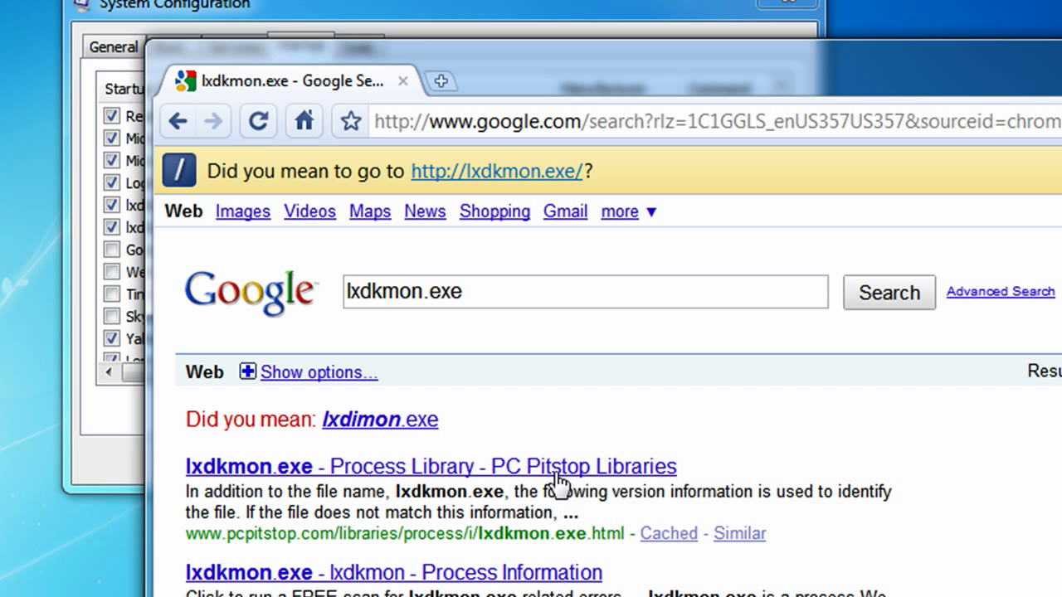
left_click(558, 470)
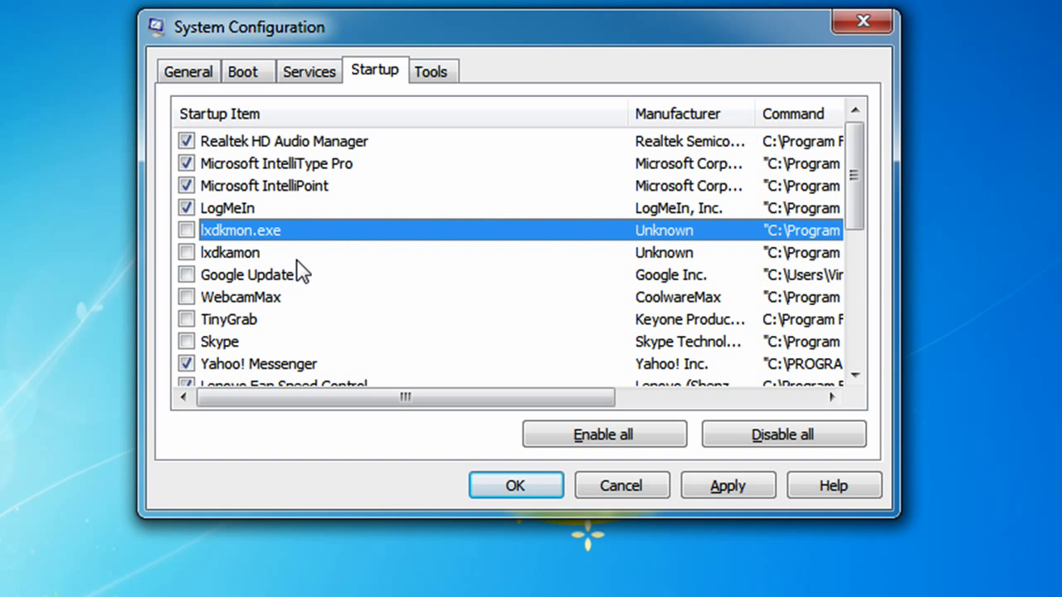
Disable the Yahoo! Messenger and Adobe Reader and Acrobat Manager startup items
scroll(324, 286, "down", 1)
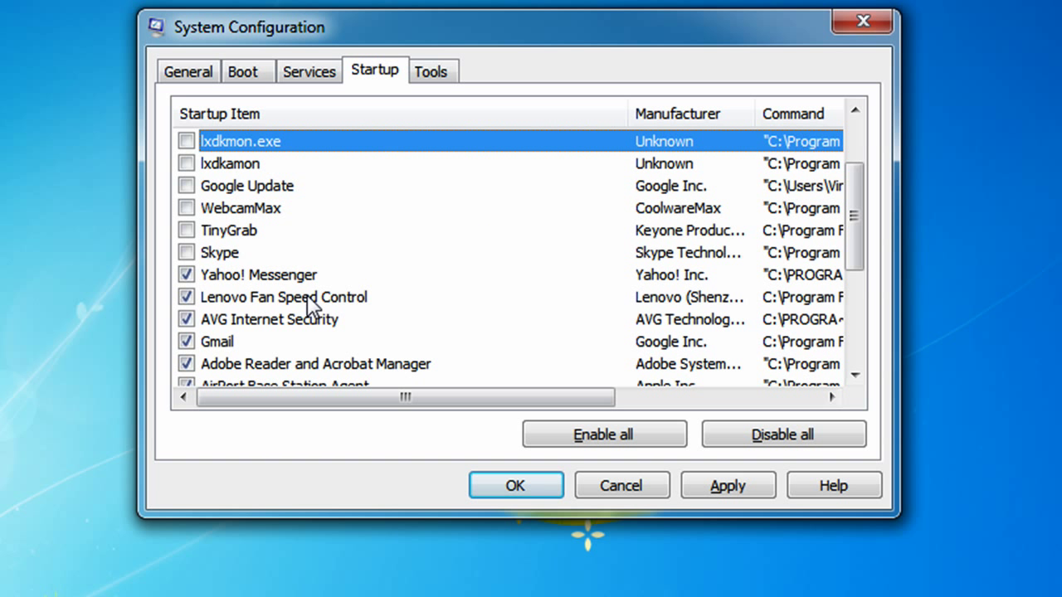
left_click(186, 277)
scroll(278, 316, "down", 1)
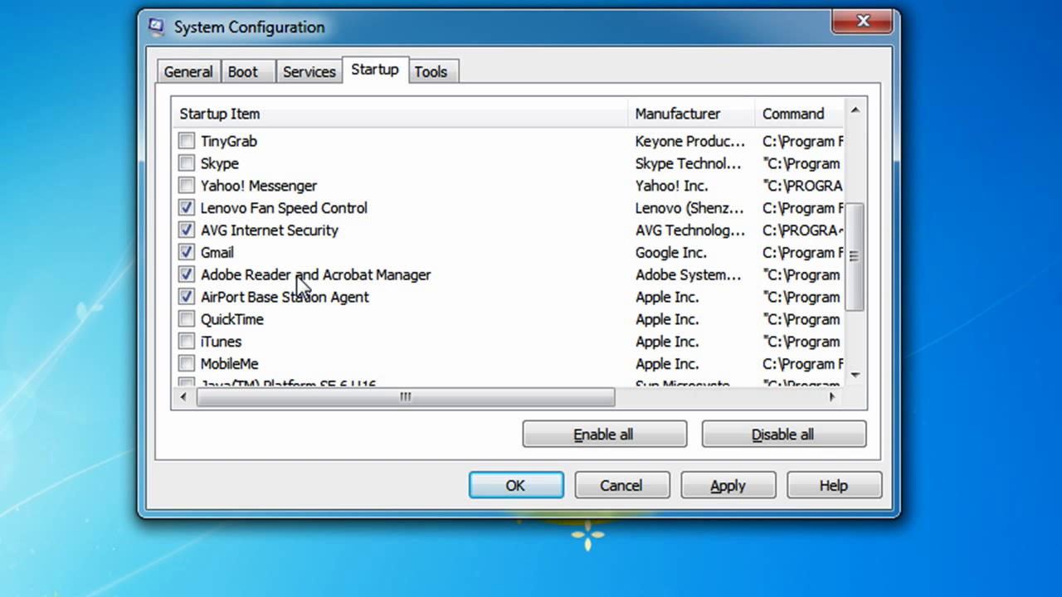
left_click(186, 276)
scroll(349, 357, "down", 2)
Review the whole startup list, apply the changes and close System Configuration
scroll(342, 354, "up", 5)
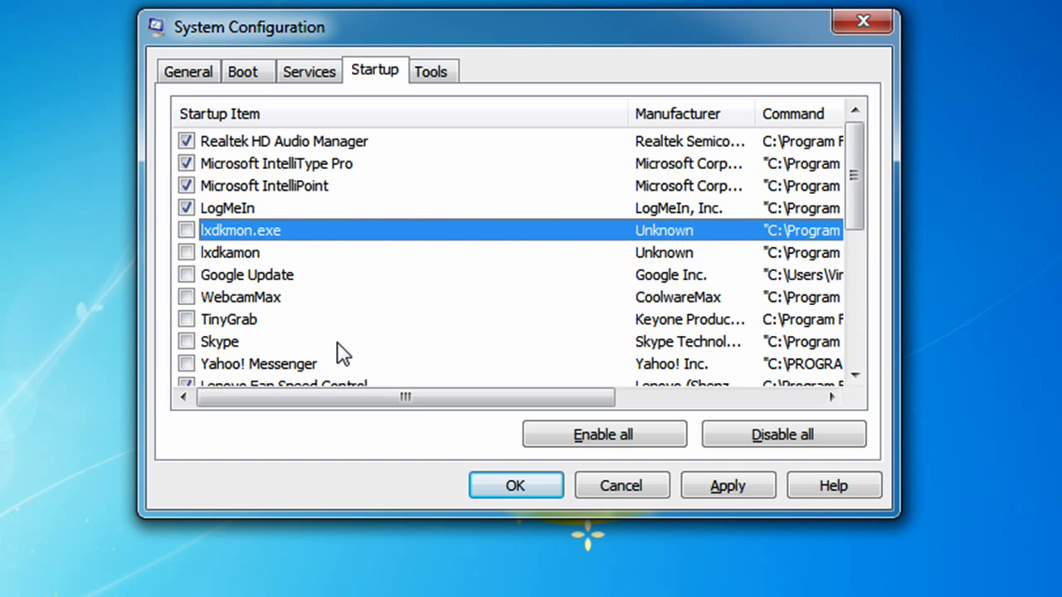
scroll(359, 344, "down", 5)
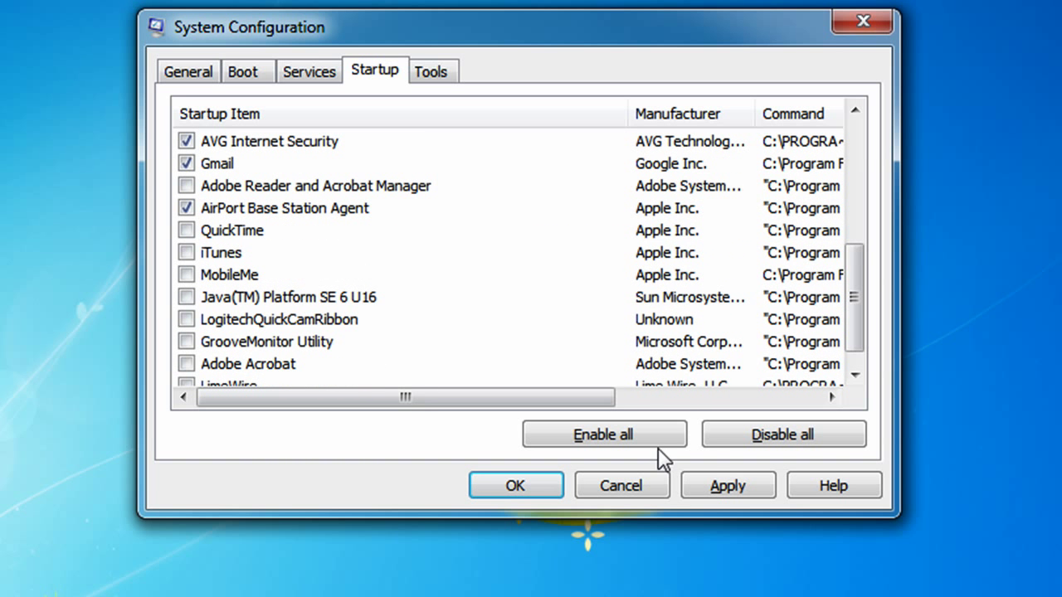
left_click(722, 486)
left_click(527, 494)
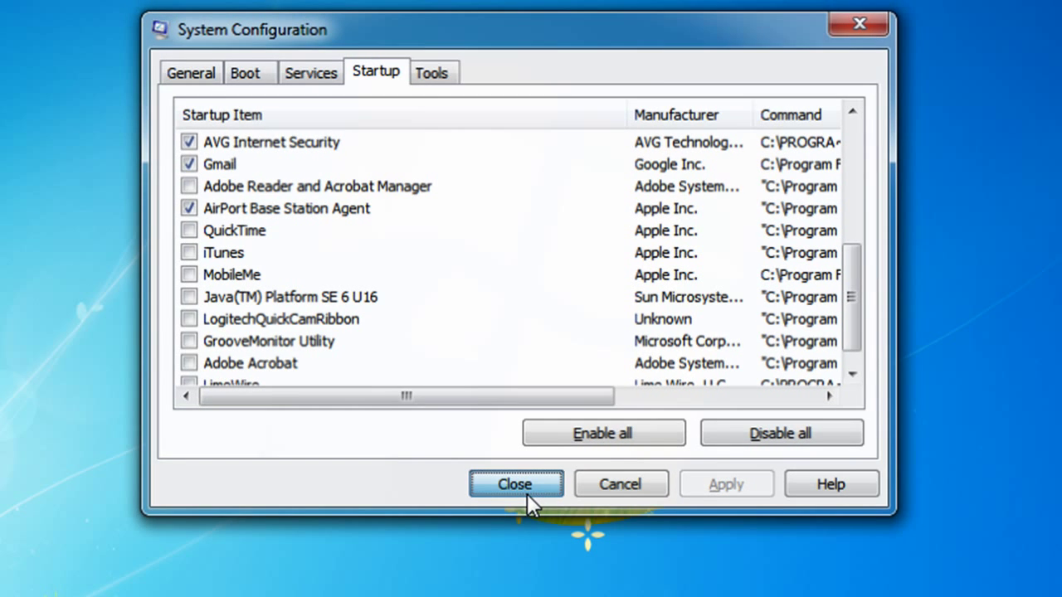